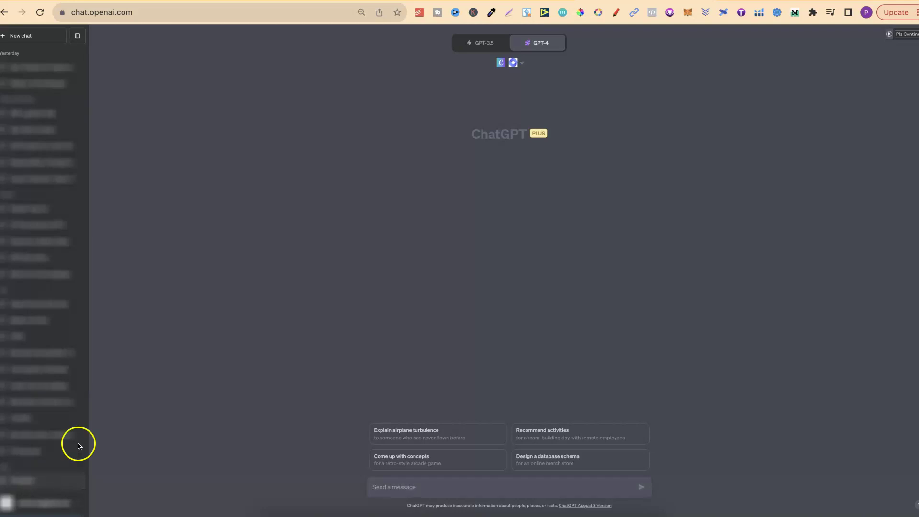
Look at the log book templates page in Canva and return to ChatGPT
click(758, 0)
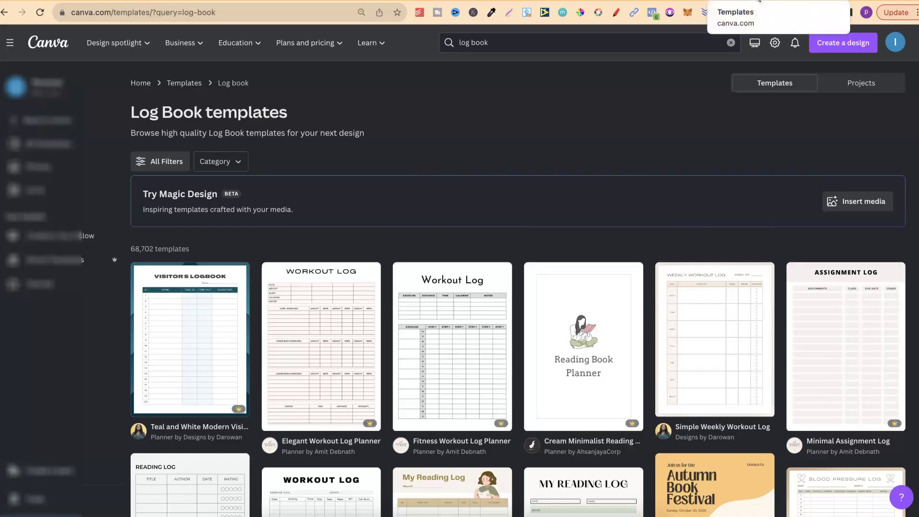
click(675, 110)
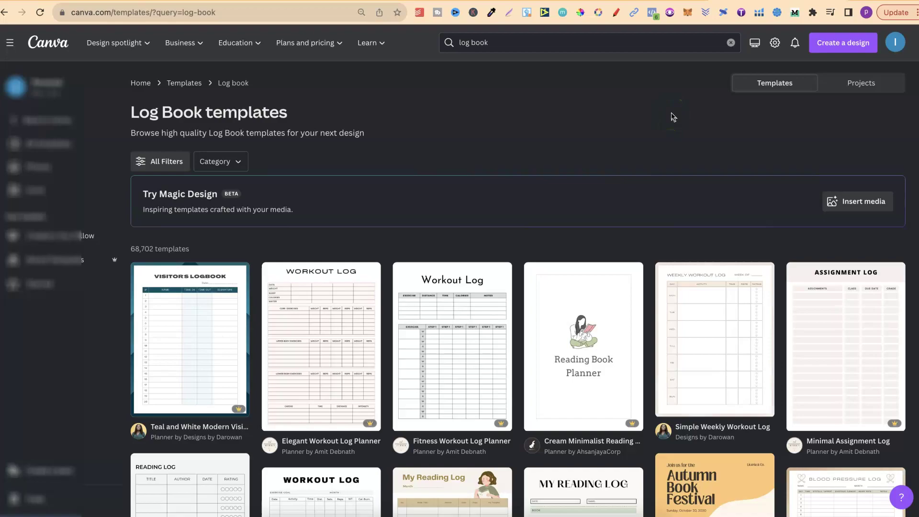
click(640, 1)
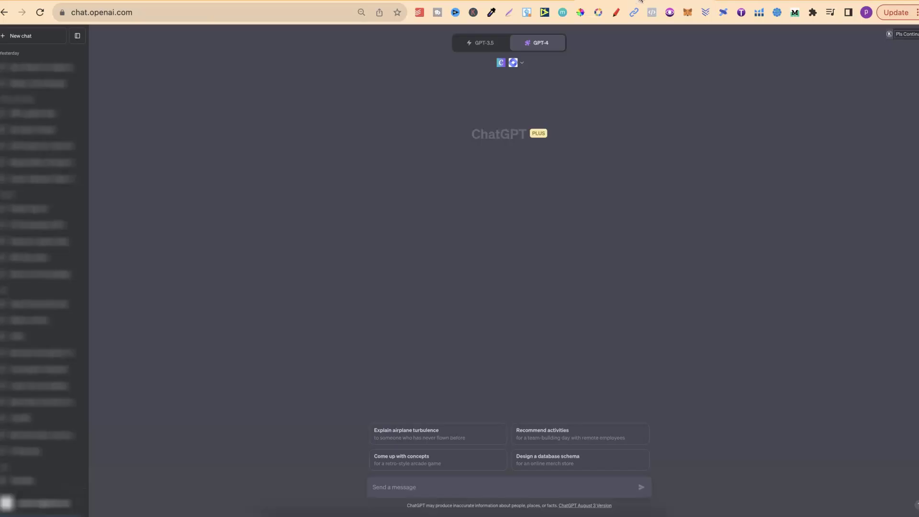
Check in the ChatGPT beta feature settings that Plugins is enabled, and close the settings
click(24, 483)
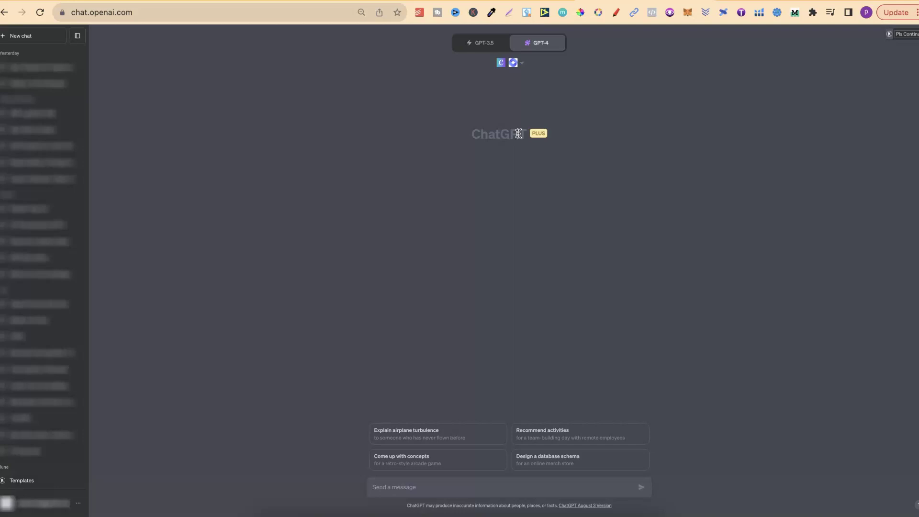
click(80, 504)
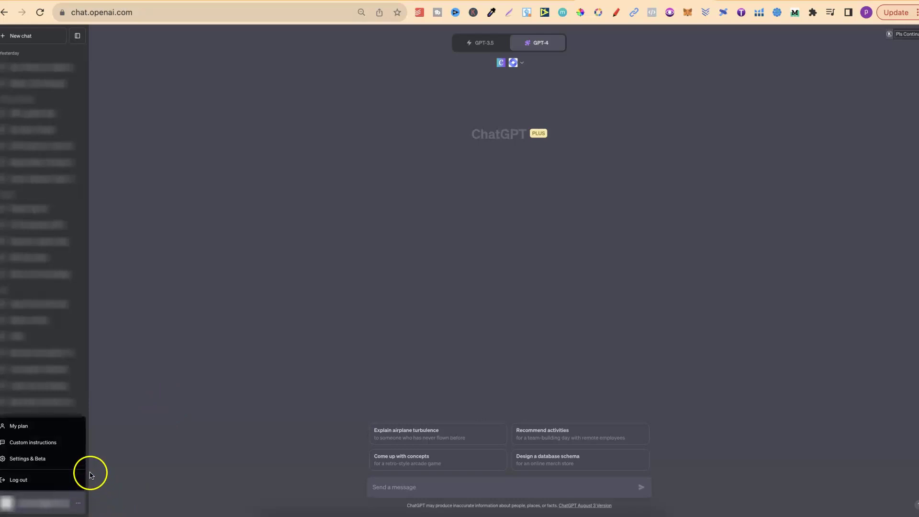
click(66, 461)
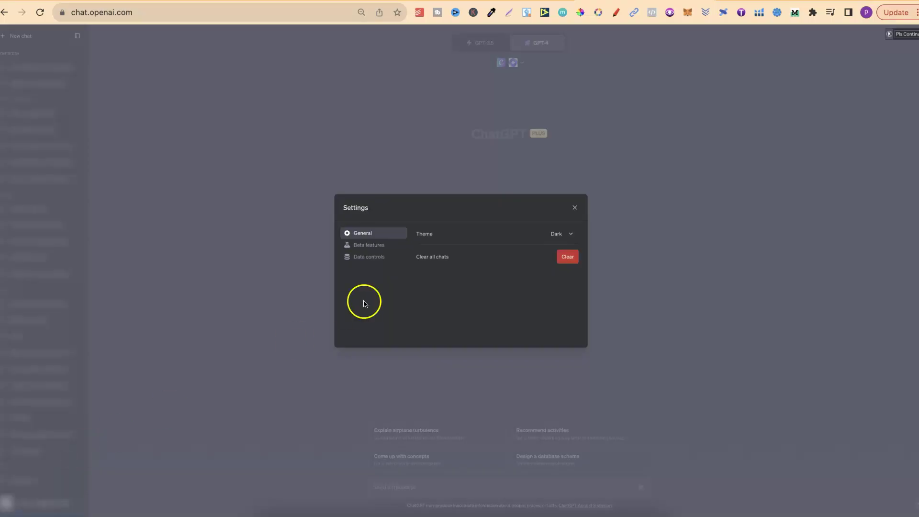
click(382, 248)
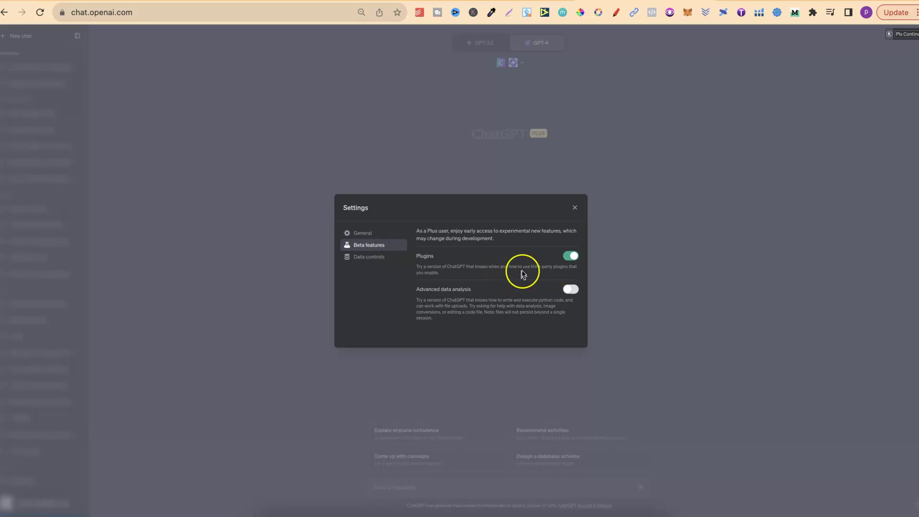
click(677, 246)
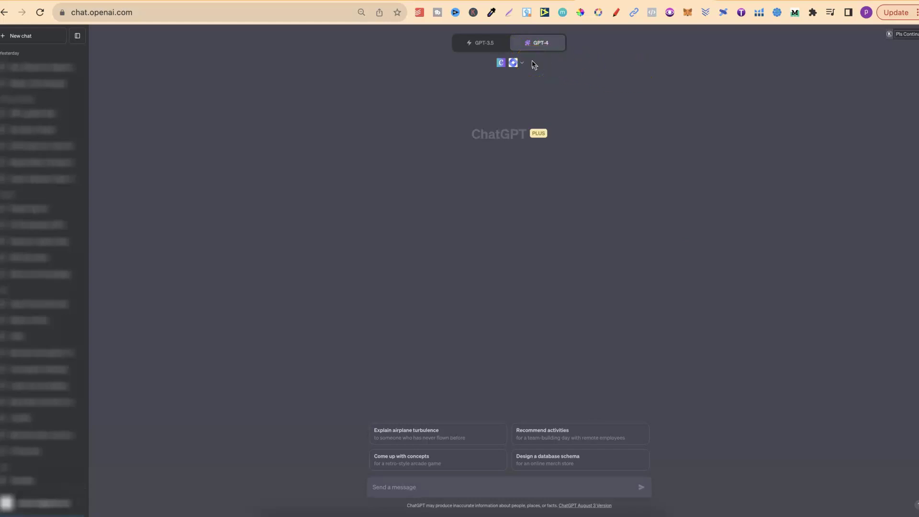
Search the plugin store for "canva" to check the Canva plugin, and close the store
click(523, 66)
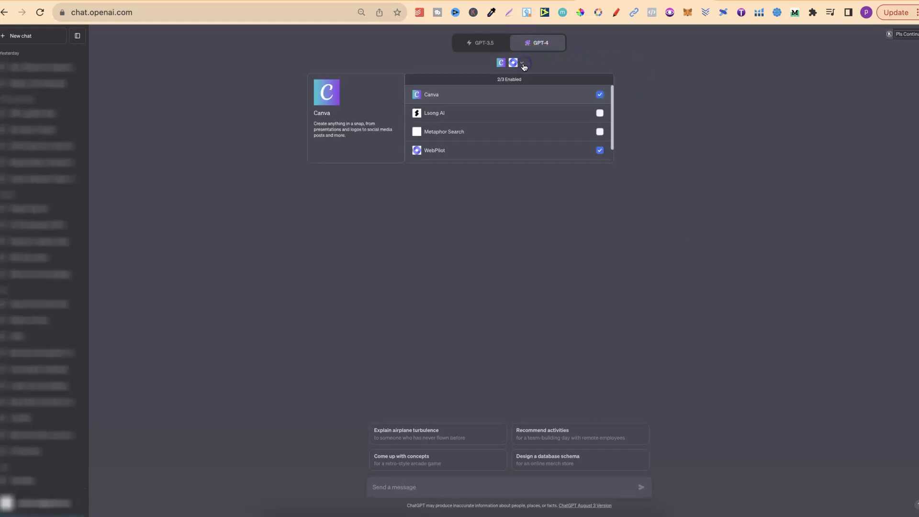
scroll(495, 134, down, 1)
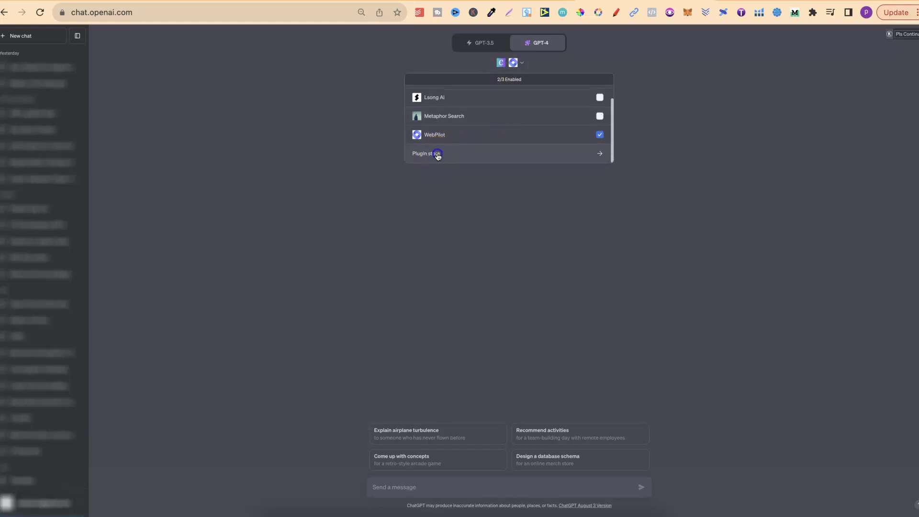
click(437, 154)
click(382, 189)
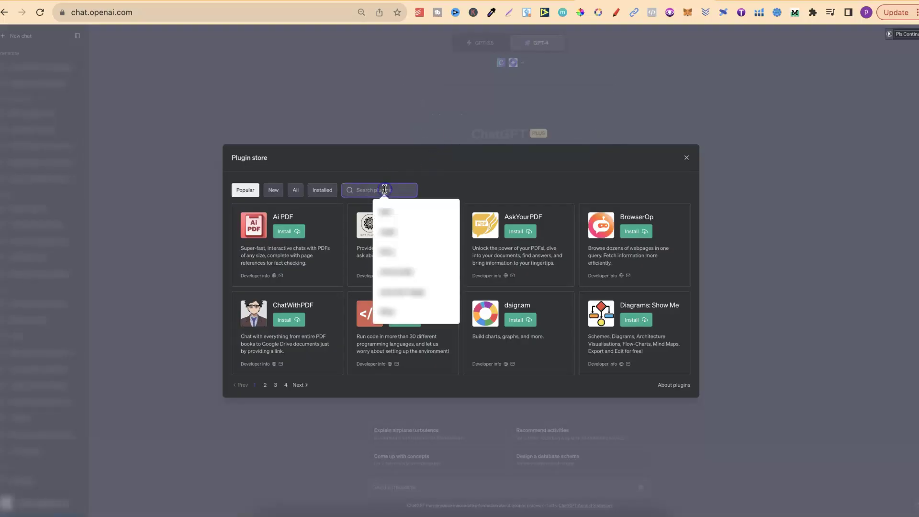
text(canva)
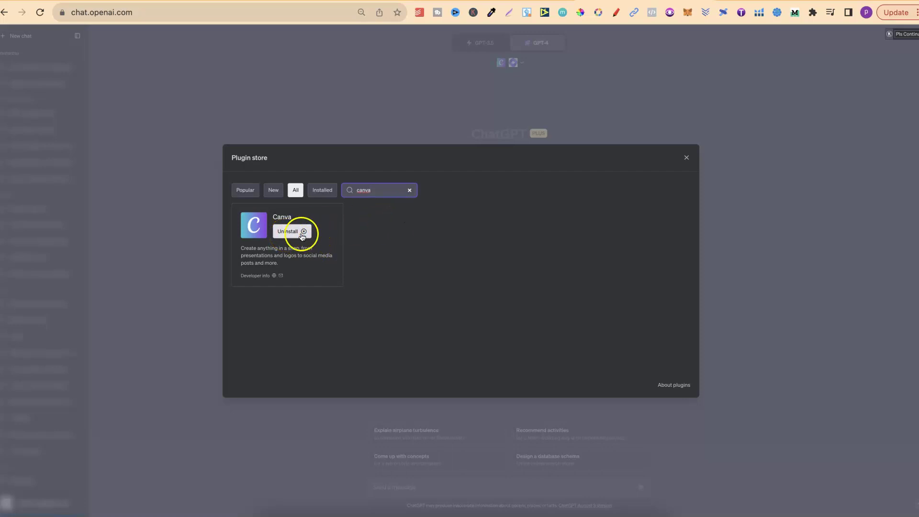
click(687, 158)
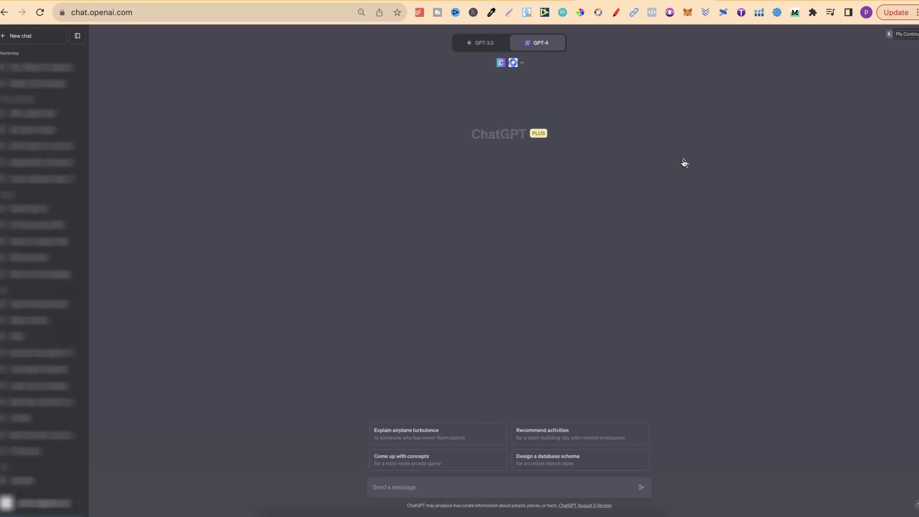
Send a prompt requesting help creating low content books for KDP, announcing a series of questions and asking for just "YES" in response
click(26, 475)
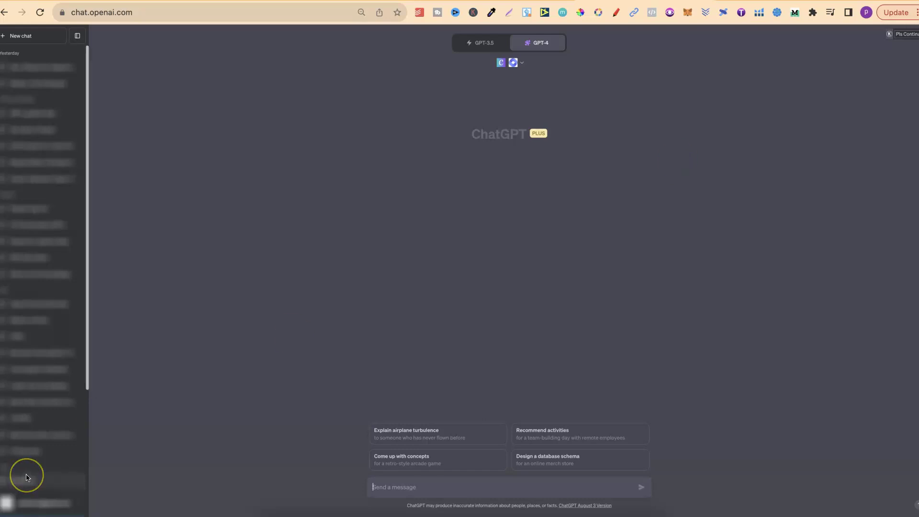
click(383, 486)
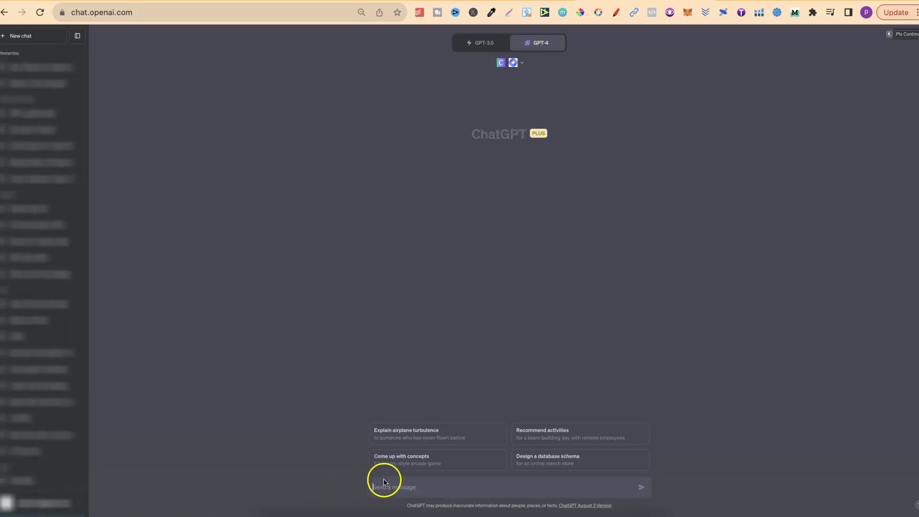
text(I want to create low content books for KDP but I need some help. I am going to ask you a series of questions, do you understand? just respond with "YES")
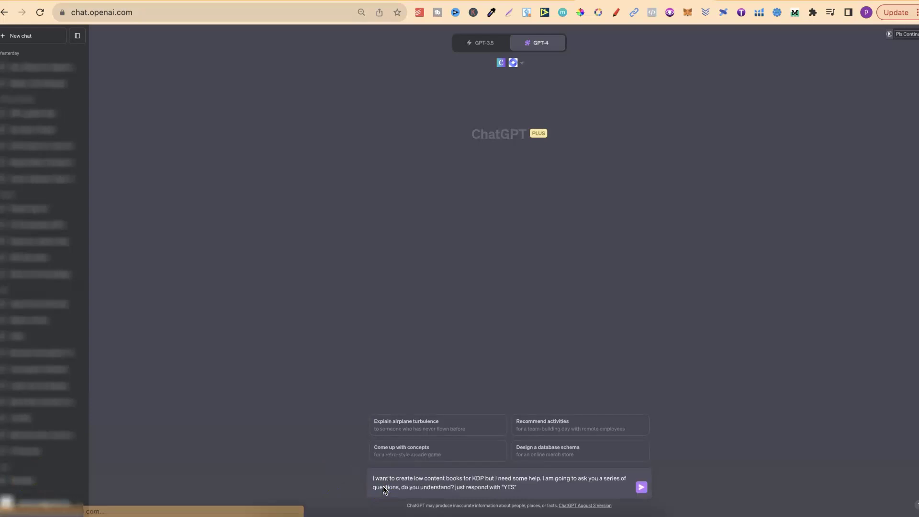
click(685, 437)
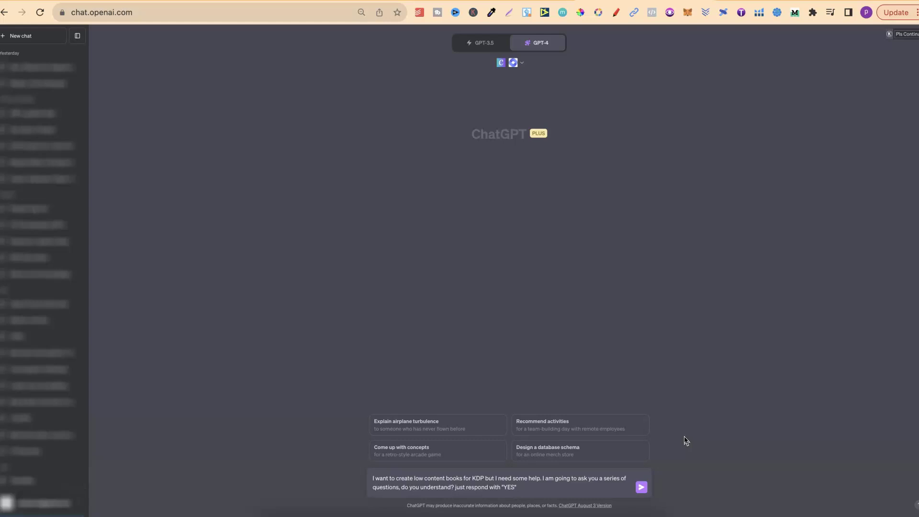
key(Return)
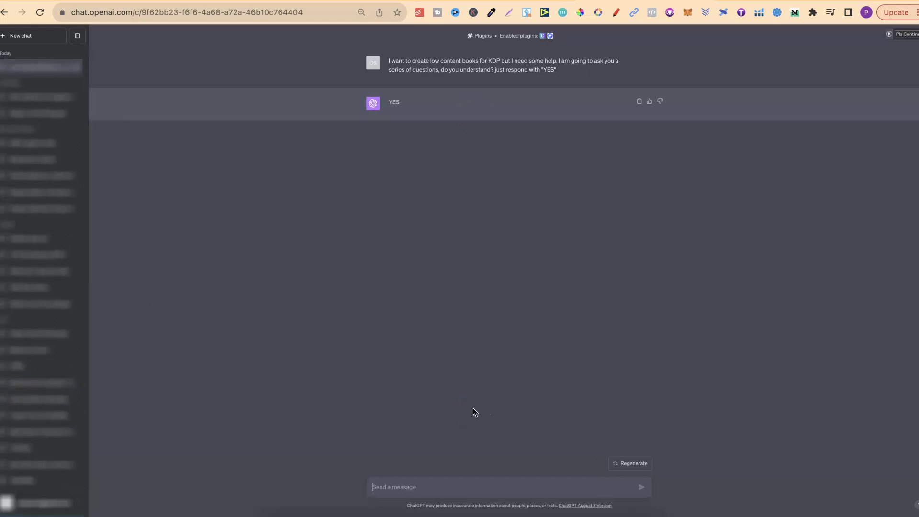
Send "I am going to create a log book for truck drivers. what would I need in the layout of the book?"
click(303, 389)
click(392, 494)
click(388, 488)
text(I am going to create a log book for truck drivers. what would I need in the layout of the book?)
key(BackSpace)
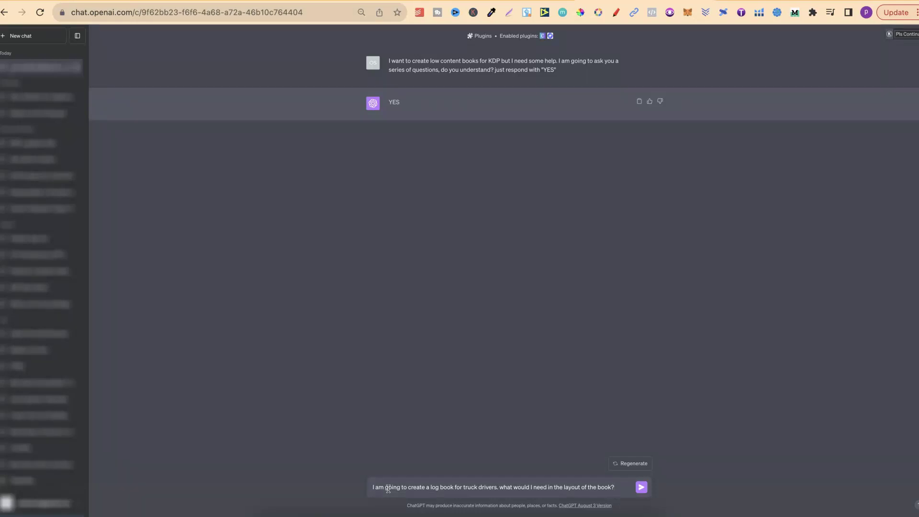
click(387, 488)
key(Return)
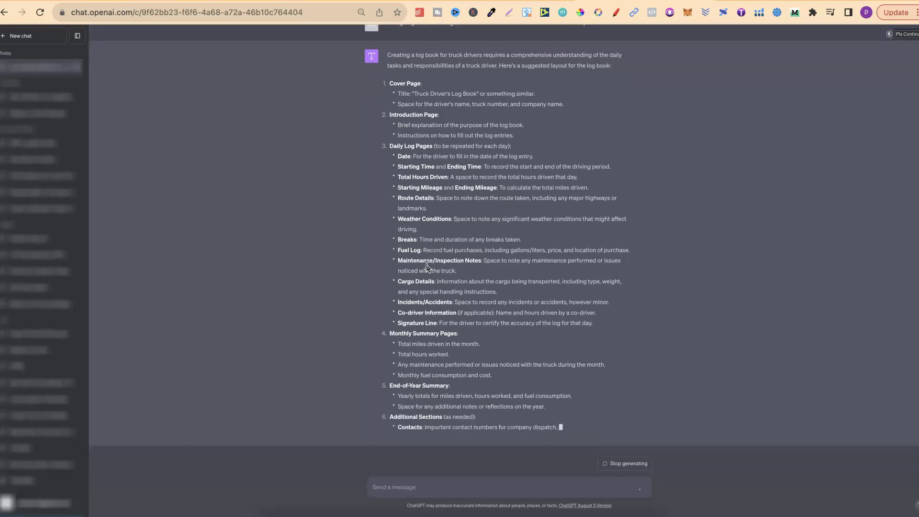
Send "can you find me a Canva template that I could modify to create this log book"
click(25, 484)
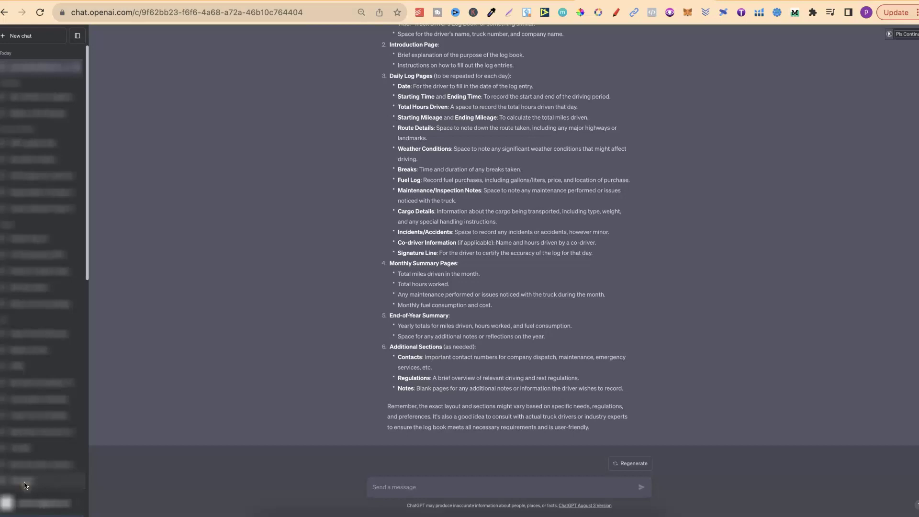
click(401, 493)
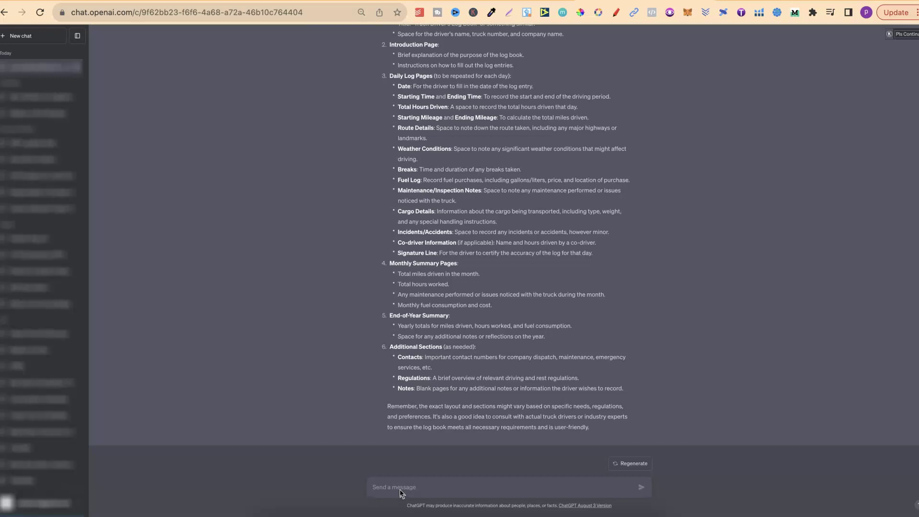
text(can you find me a Canva template that I could modify to create this log book)
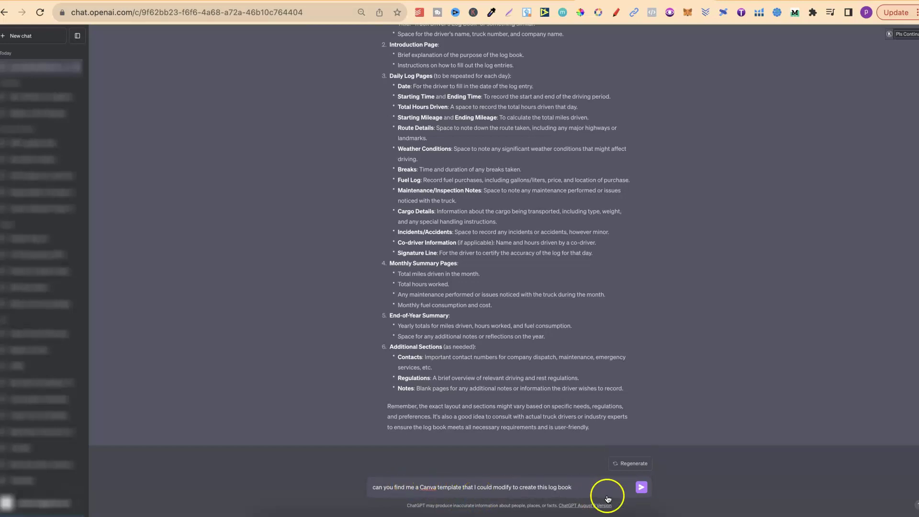
click(642, 487)
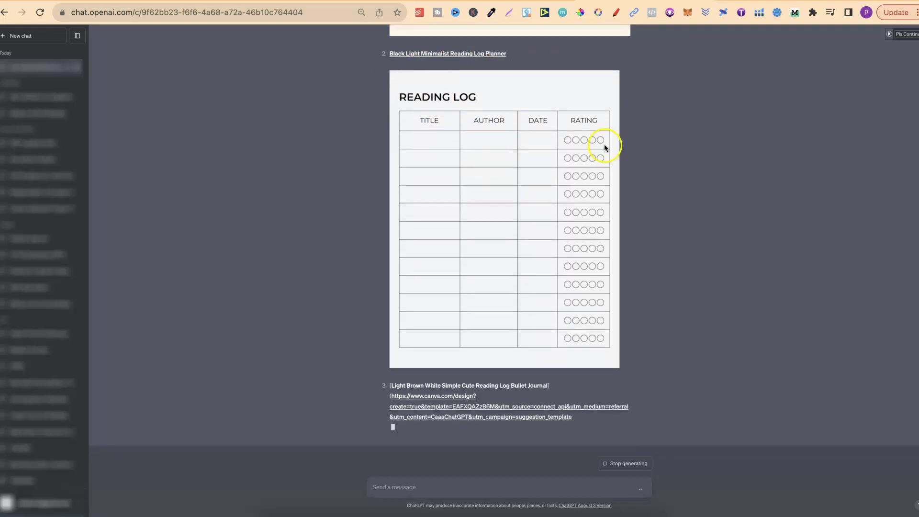
Look through the Canva templates suggested so far in the reply
scroll(669, 167, up, 3)
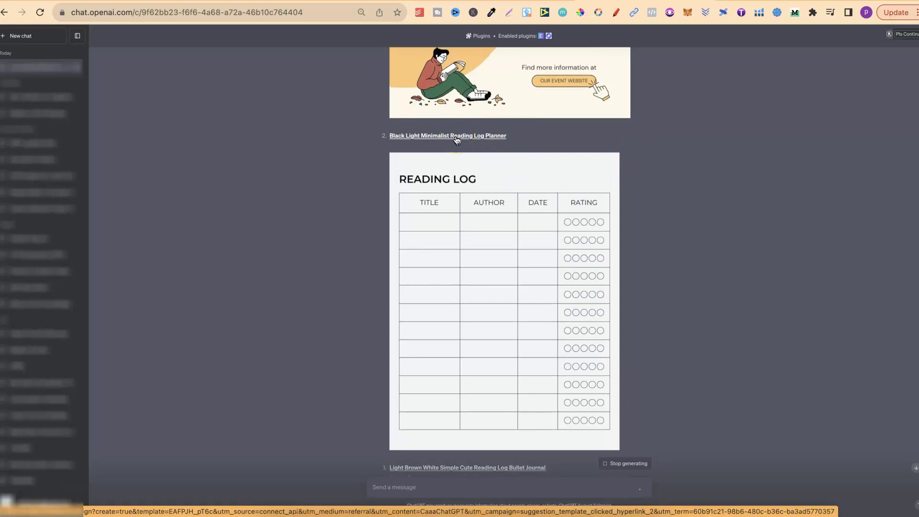
click(653, 220)
scroll(654, 221, down, 2)
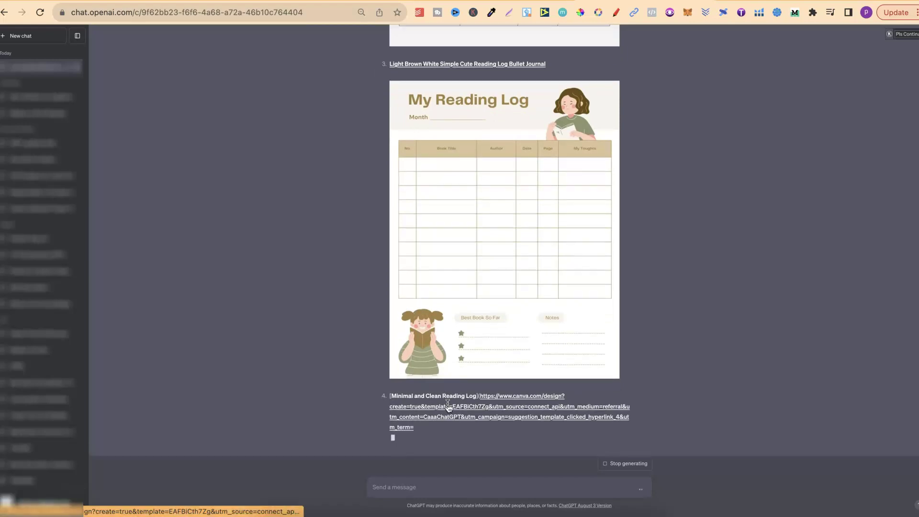
Switch to Canva, browse the log book template results for comparison, and return to ChatGPT
click(748, 26)
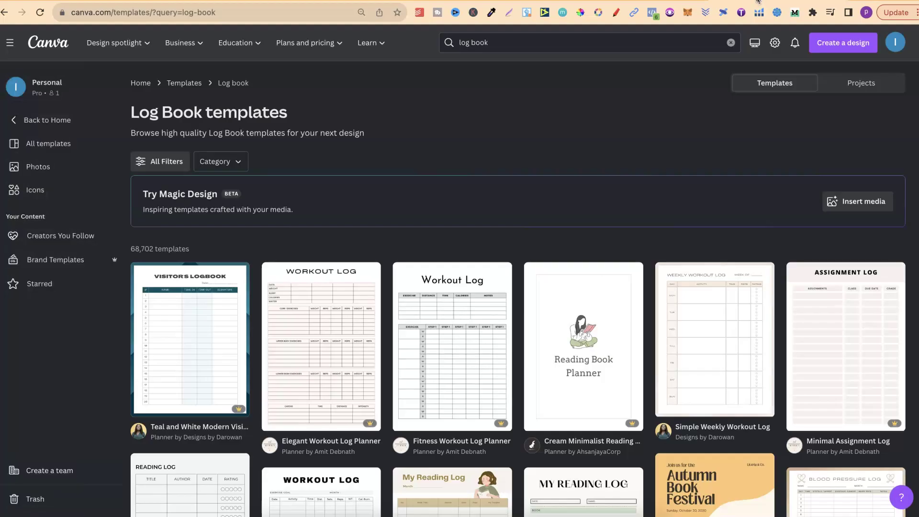
click(508, 42)
scroll(569, 248, down, 5)
scroll(570, 248, down, 4)
scroll(571, 249, up, 10)
key(super+alt+Left)
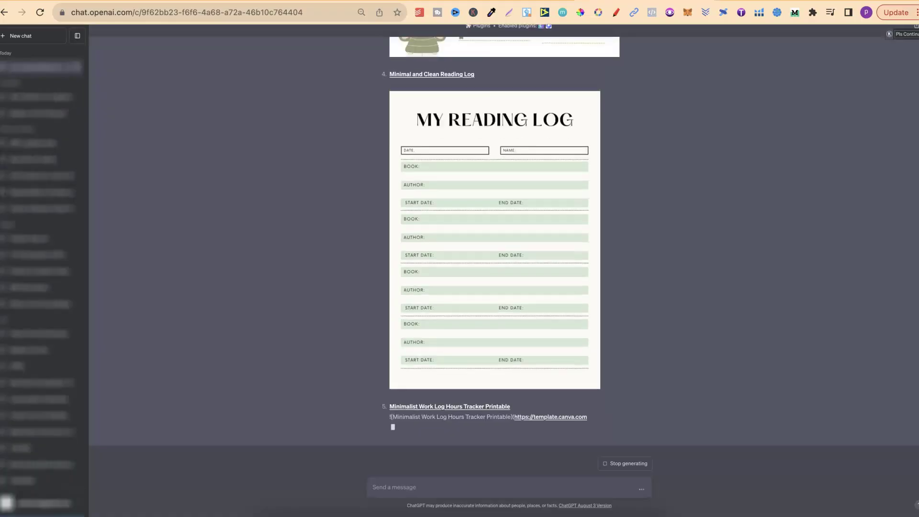
Review the suggested templates from the first one on and open the Minimalist Work Log Hours Tracker Printable in Canva
click(745, 149)
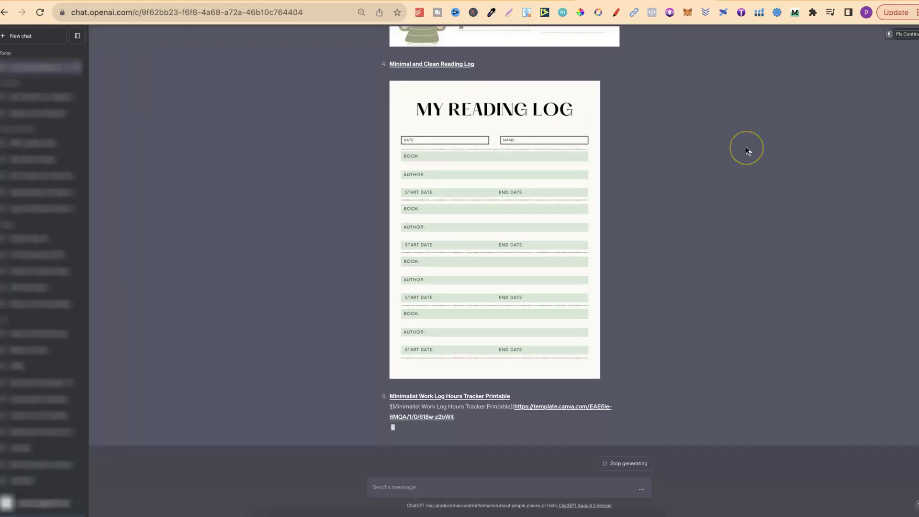
scroll(748, 151, up, 20)
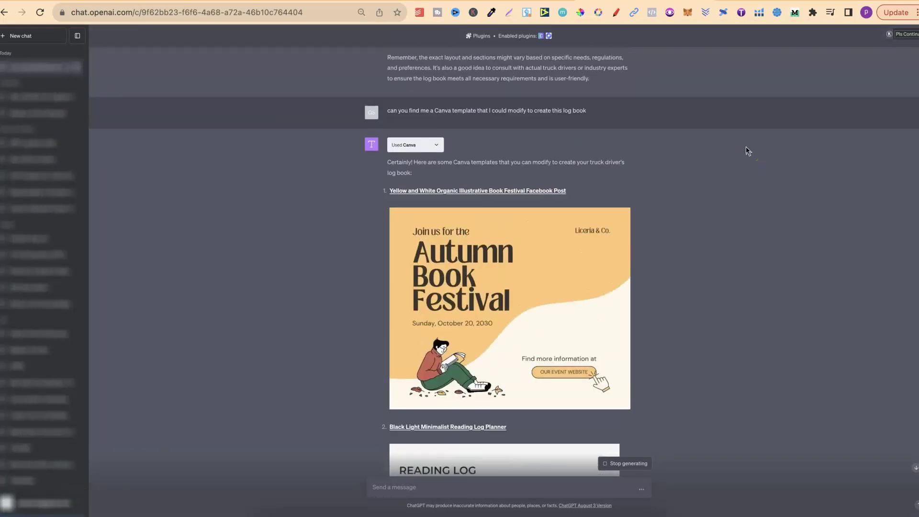
scroll(747, 151, down, 8)
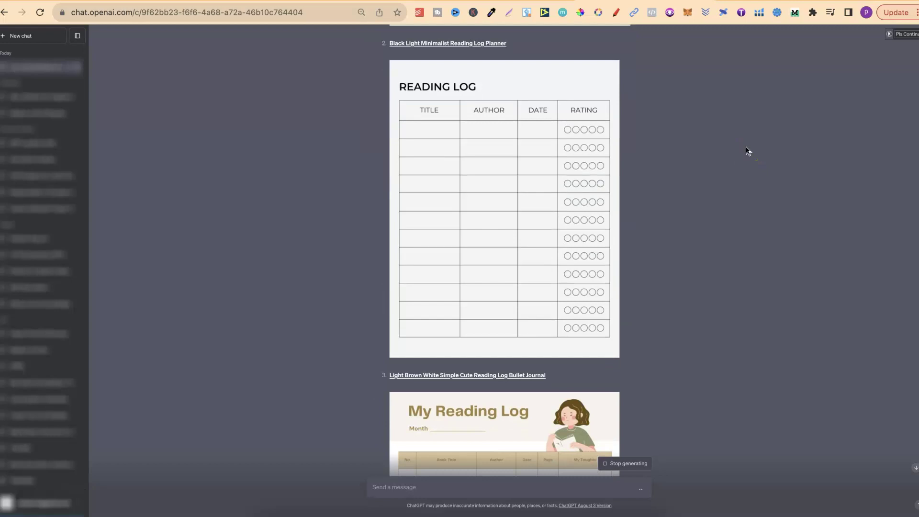
scroll(748, 151, down, 12)
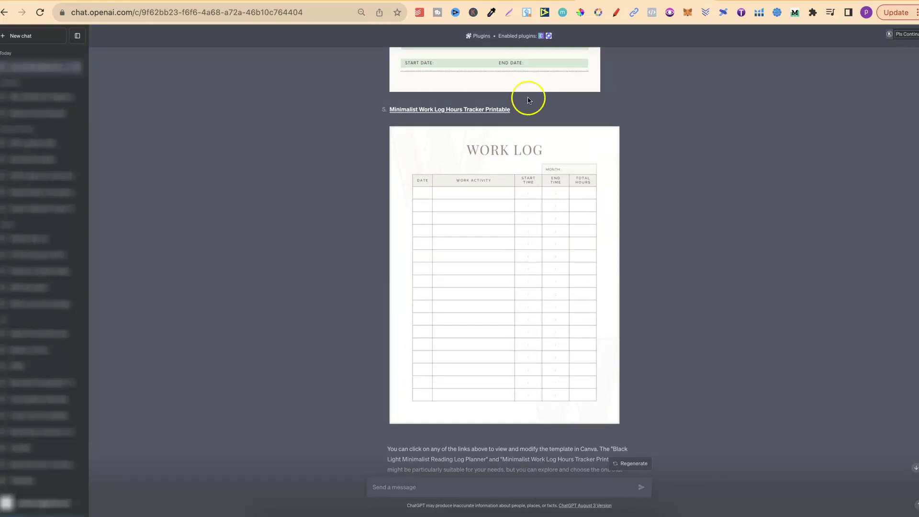
click(486, 110)
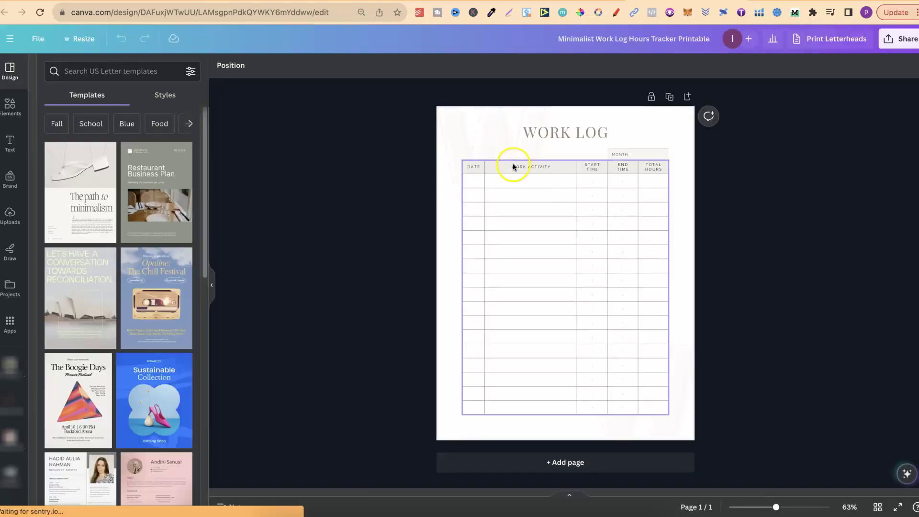
Inspect the editable work log table by selecting a cell in the Work Activity column, and return to the ChatGPT conversation
click(512, 165)
click(521, 196)
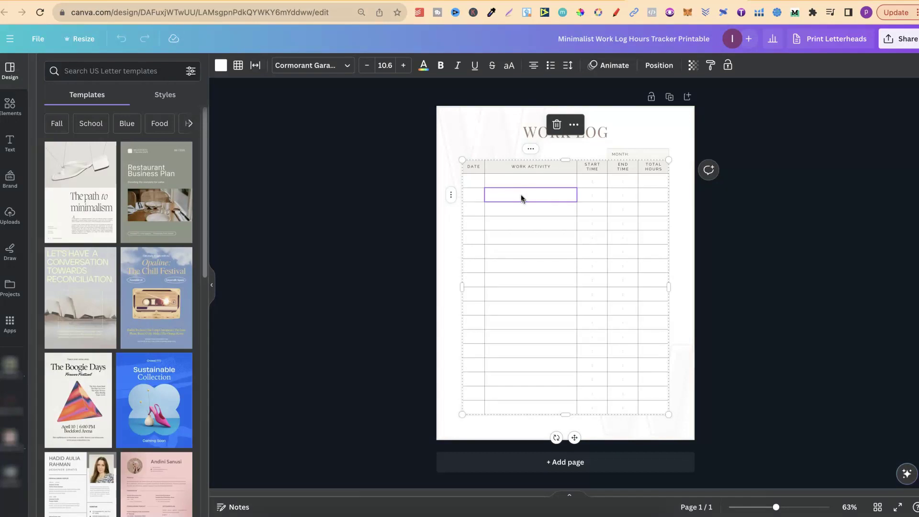
click(25, 481)
key(ctrl+Tab)
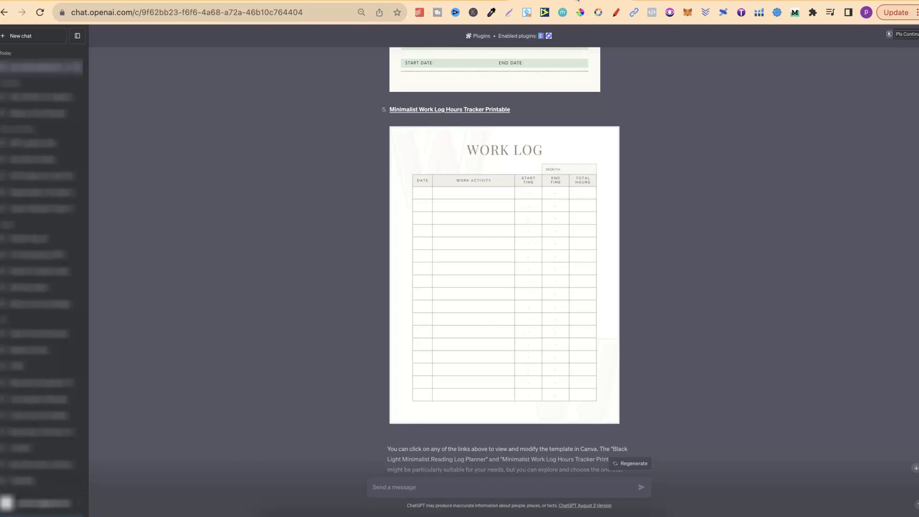
Reuse the earlier layout question to ask "I am going to create a planner for teachers. what would I need in the layout of the book?"
scroll(765, 234, up, 10)
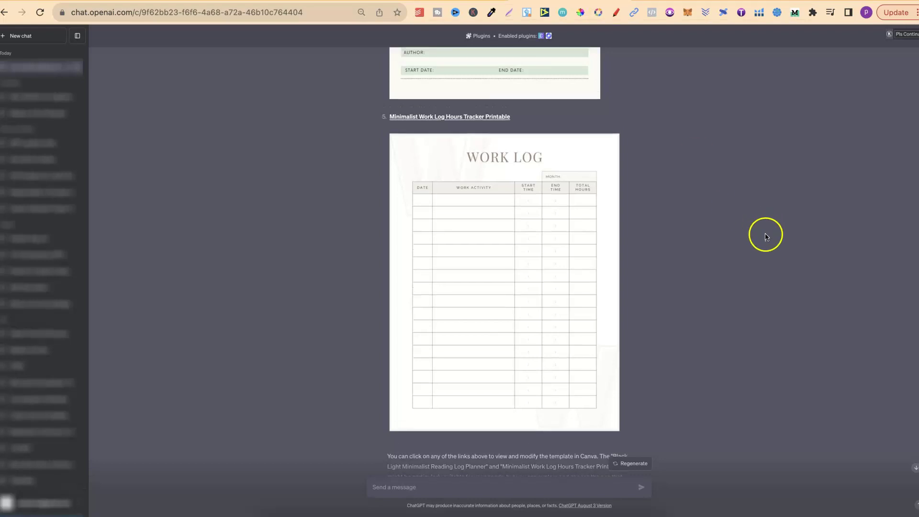
scroll(765, 237, up, 15)
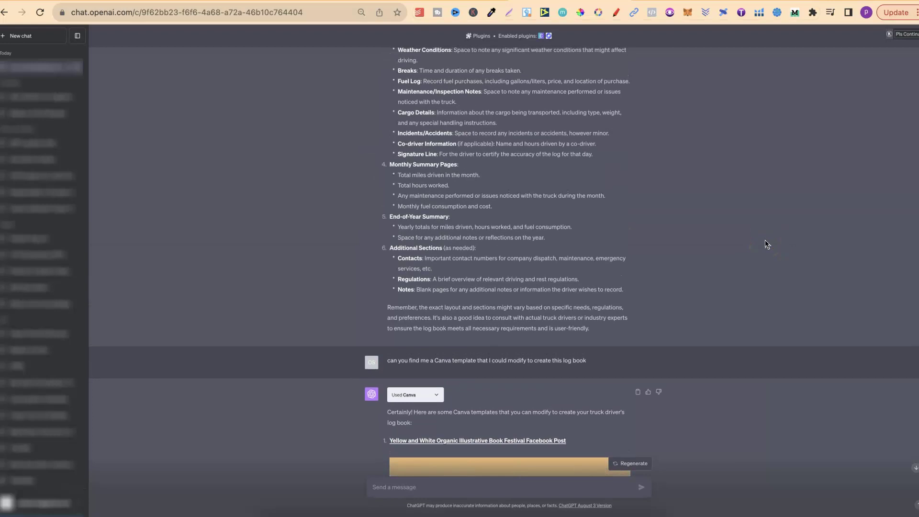
scroll(765, 244, up, 2)
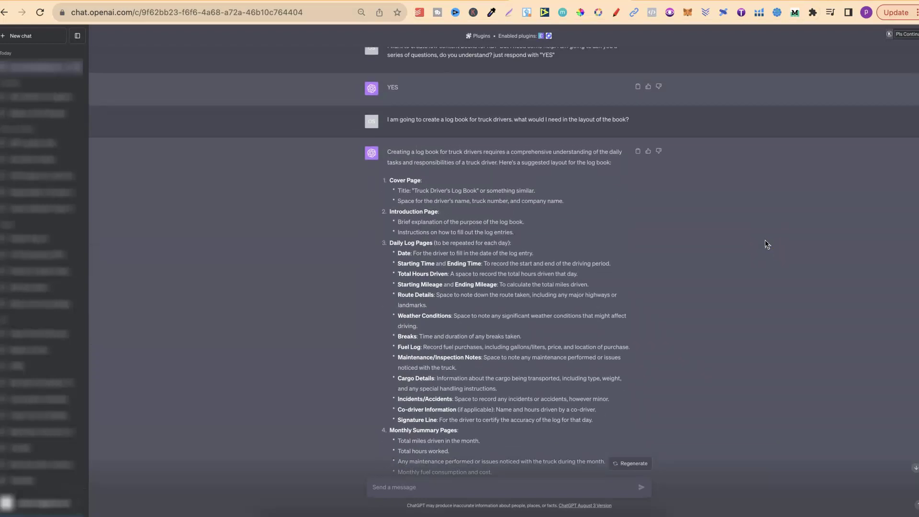
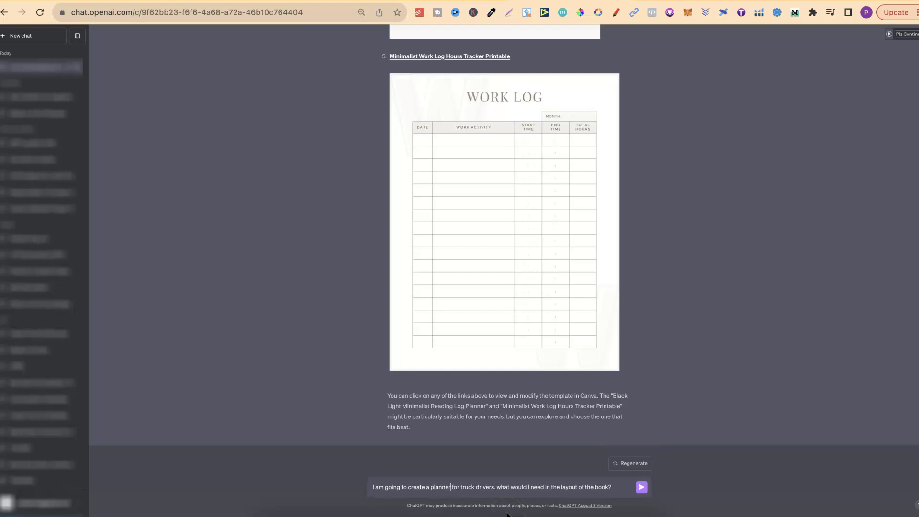
click(494, 489)
drag(494, 490, 462, 488)
text(teachers)
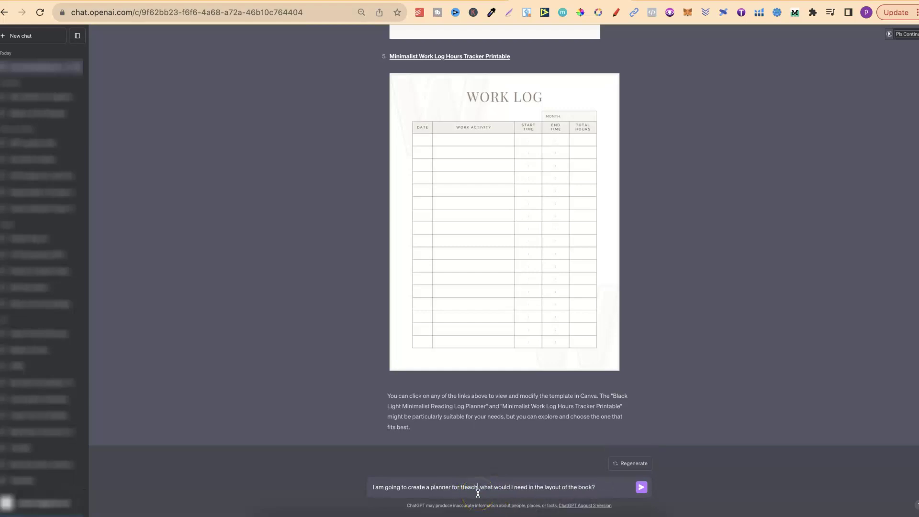
text(.)
click(462, 488)
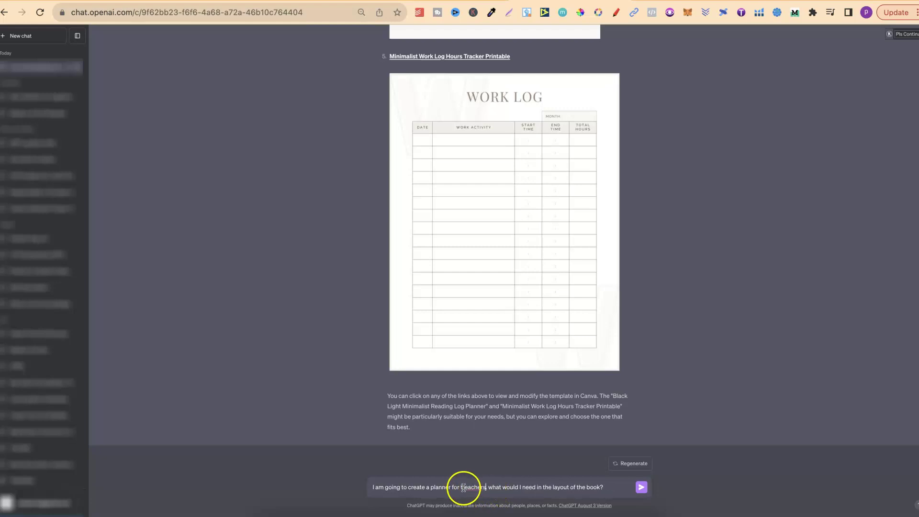
key(BackSpace)
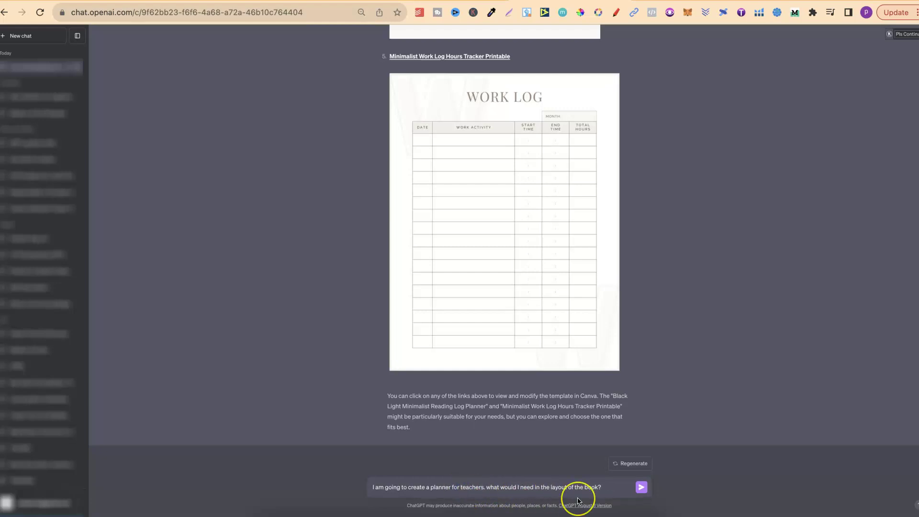
click(642, 487)
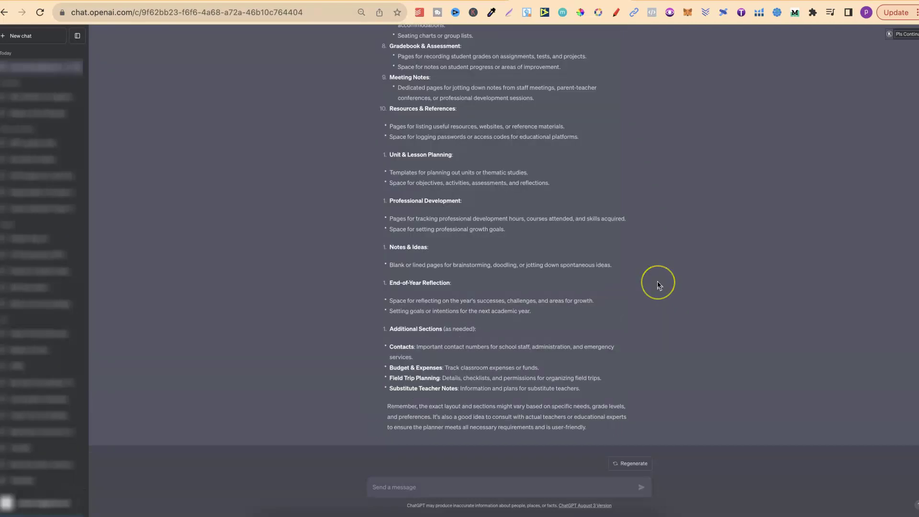
Review the suggested teacher planner layout and ask "can you find me a Canva template that I could modify to create this planner"
scroll(657, 284, up, 3)
scroll(658, 286, up, 3)
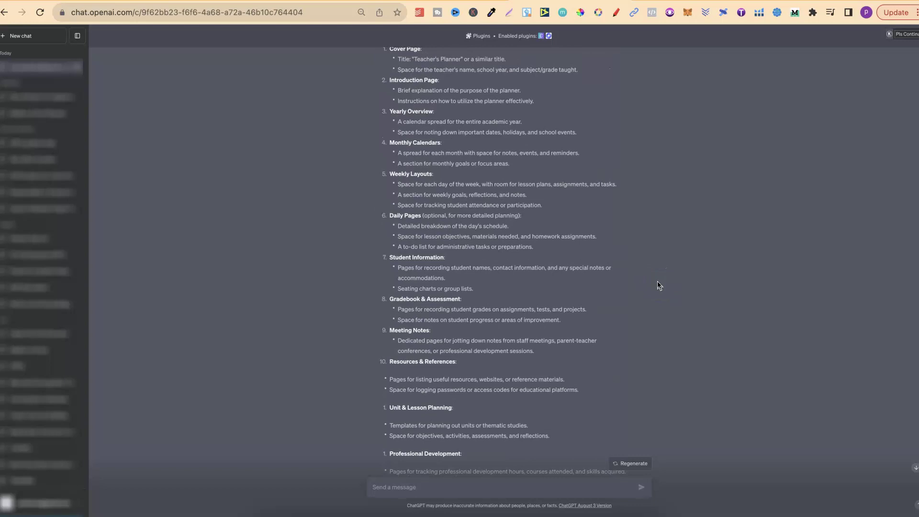
scroll(657, 285, up, 1)
scroll(471, 450, down, 6)
click(394, 489)
text(can you find me a Canva template that I could modify to create this log book)
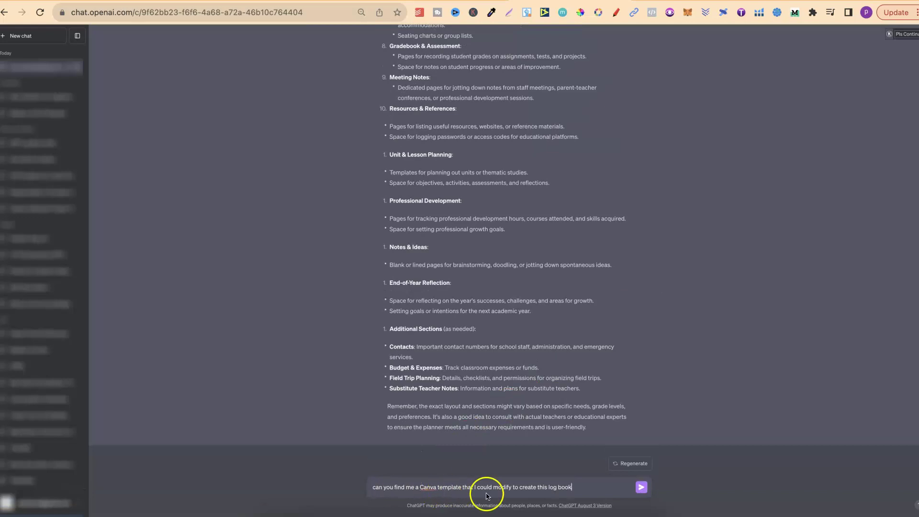
drag(548, 488, 570, 491)
text(planner)
key(Return)
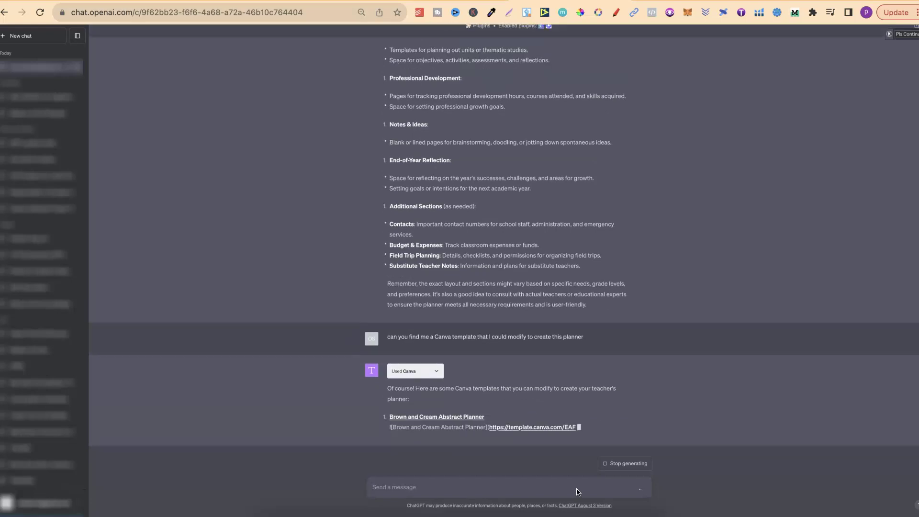
Look through the Canva planner templates suggested in the reply, from the Clean and Minimal Class Overview Planner back to the Modern Semester Planner
click(570, 490)
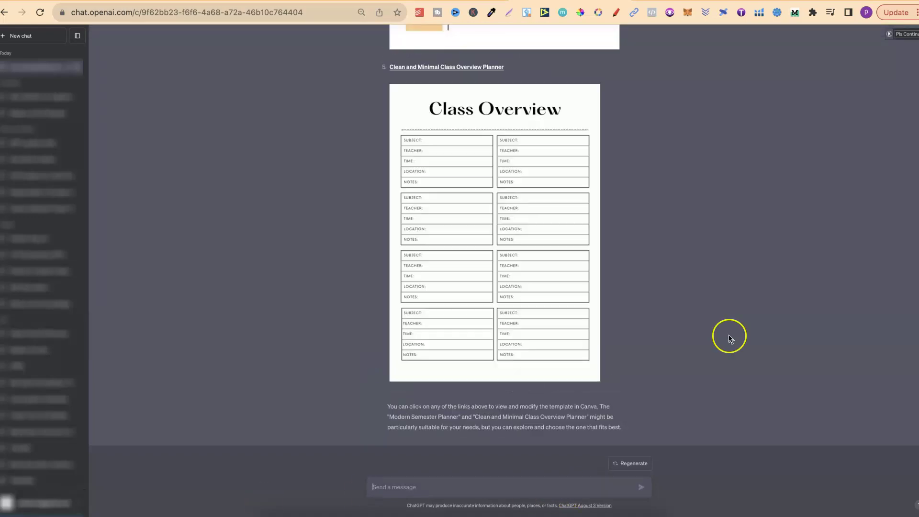
scroll(729, 339, up, 15)
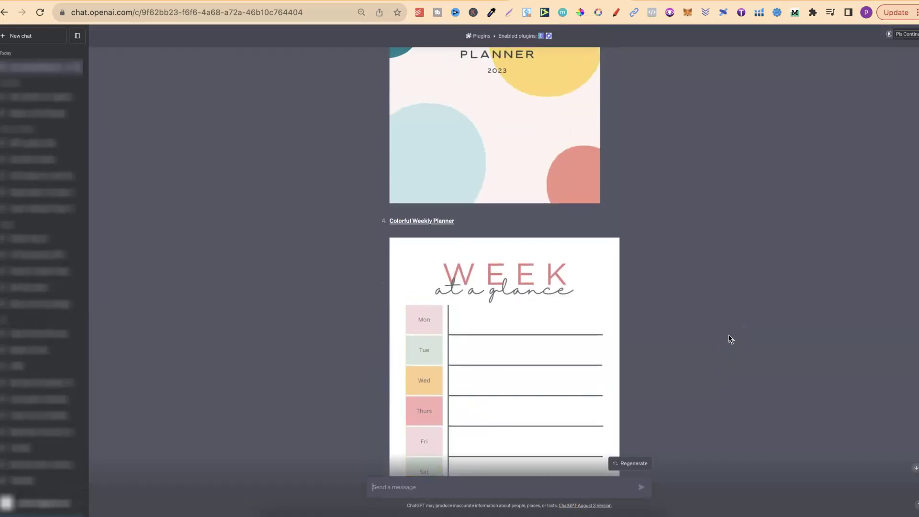
scroll(729, 338, up, 6)
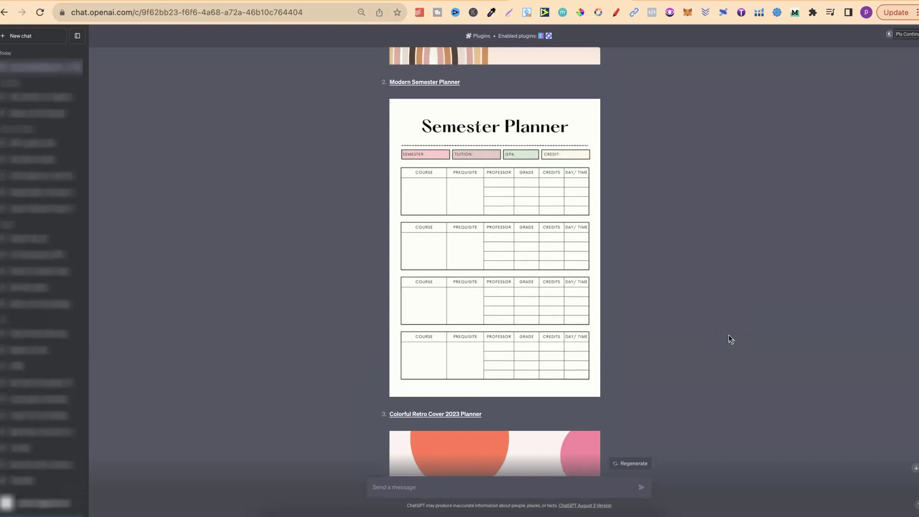
scroll(731, 339, down, 6)
scroll(730, 339, down, 15)
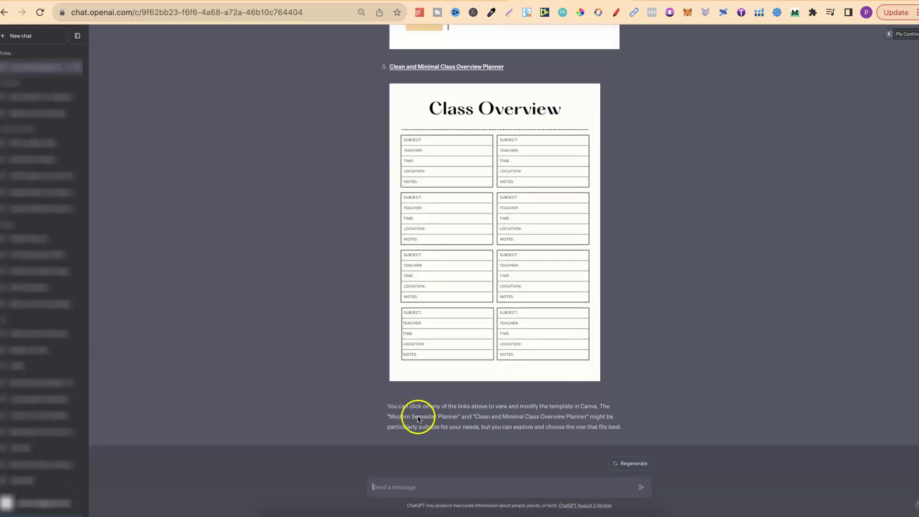